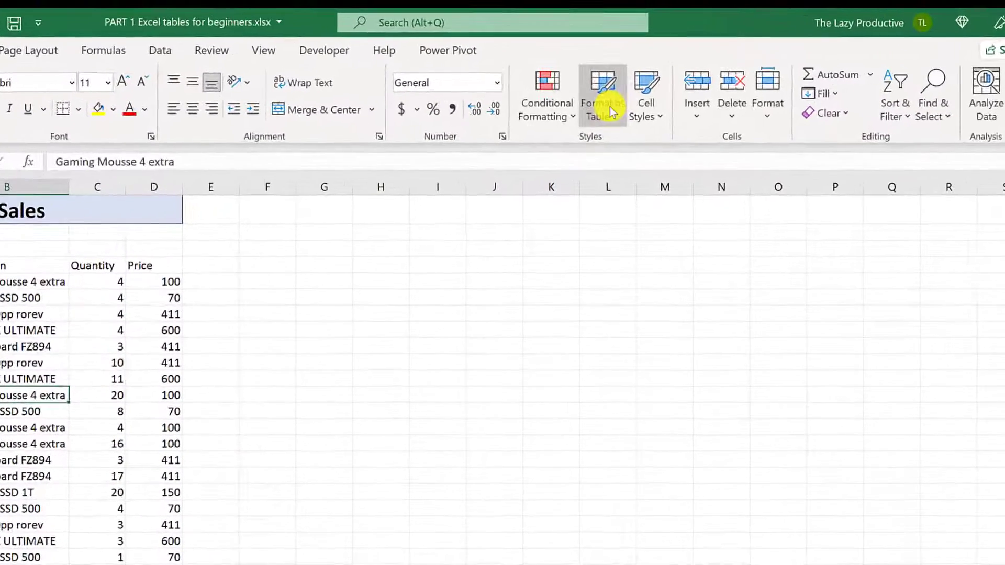
Step: Apply a medium blue style with Format as Table, then undo it with Ctrl+Z
left_click(597, 78)
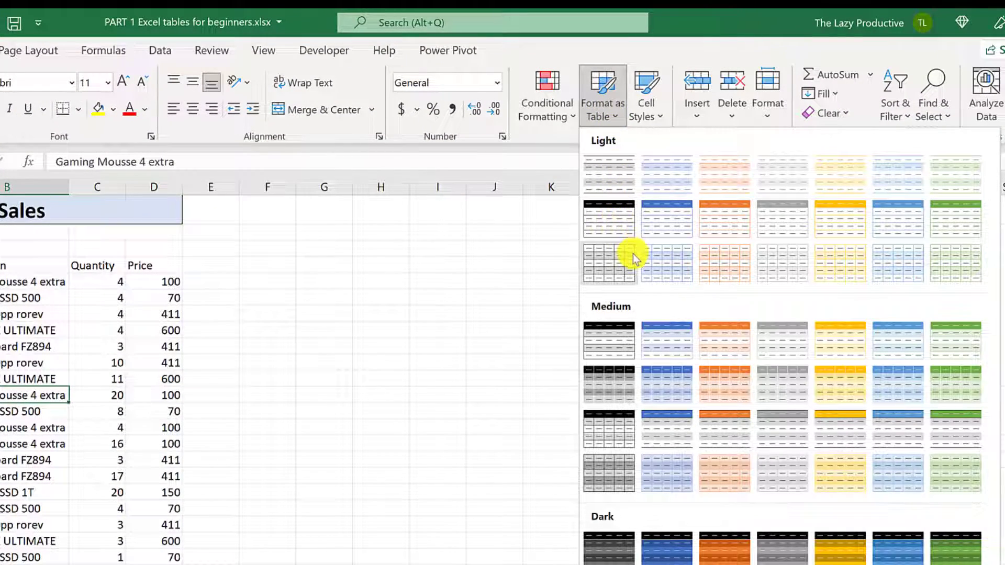
left_click(659, 337)
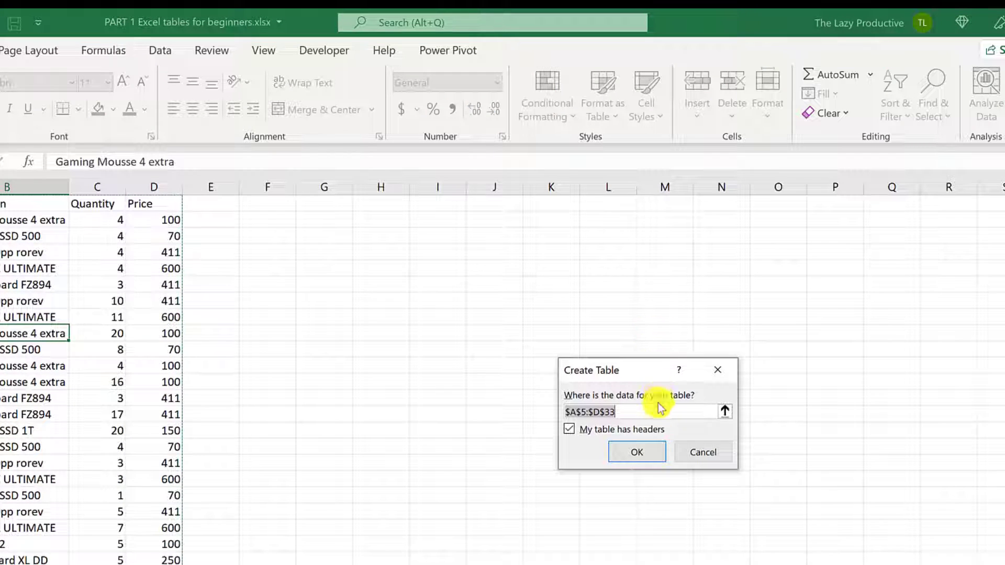
left_click(655, 448)
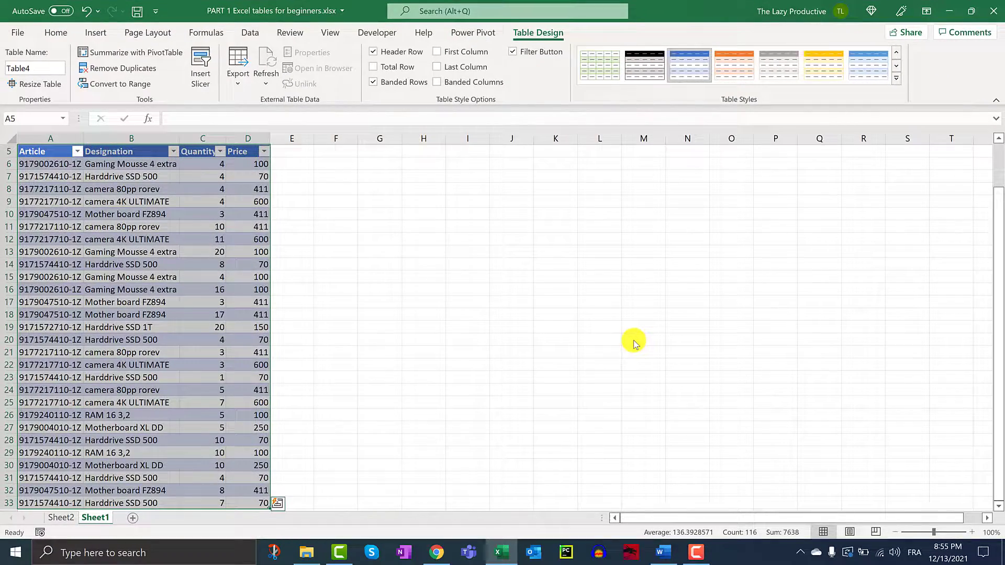
key("ctrl+z")
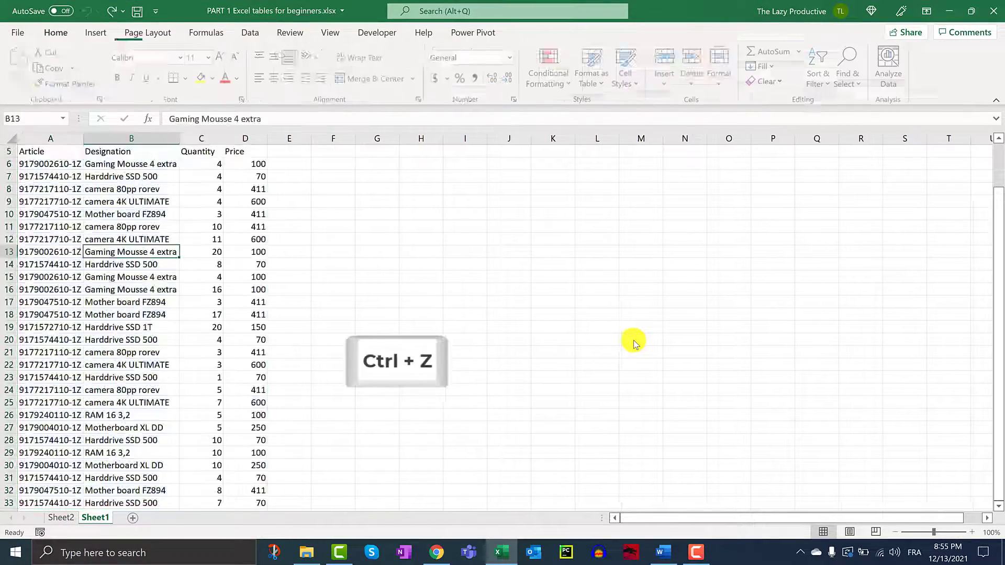
Step: Insert a table from A5:D33 with 'My table has headers' kept checked
left_click(250, 34)
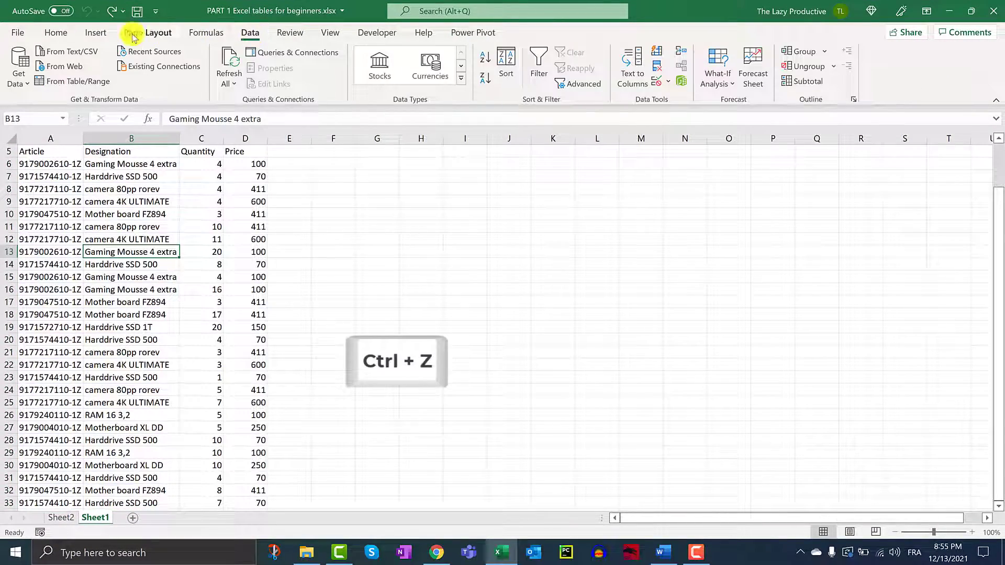
left_click(97, 32)
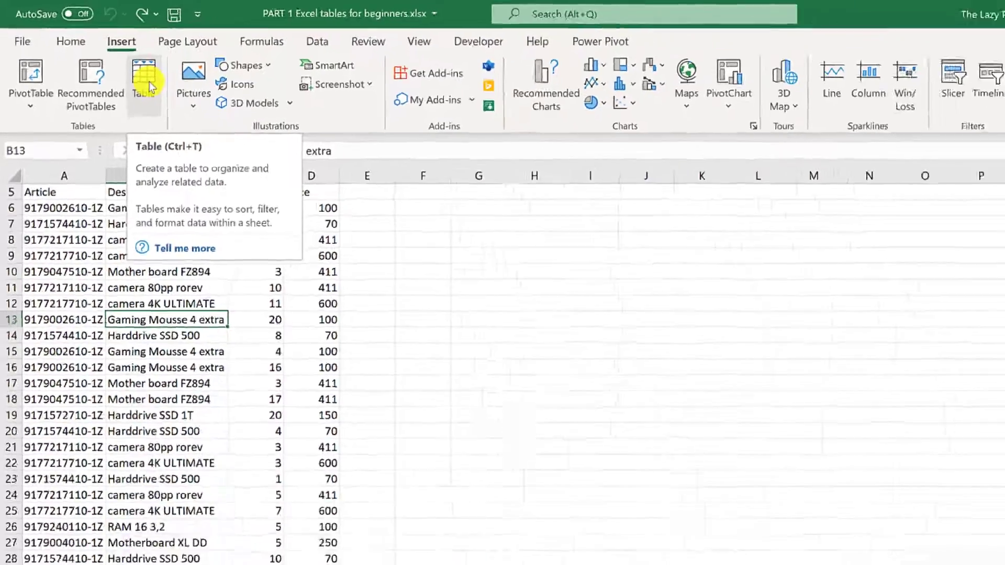
left_click(202, 111)
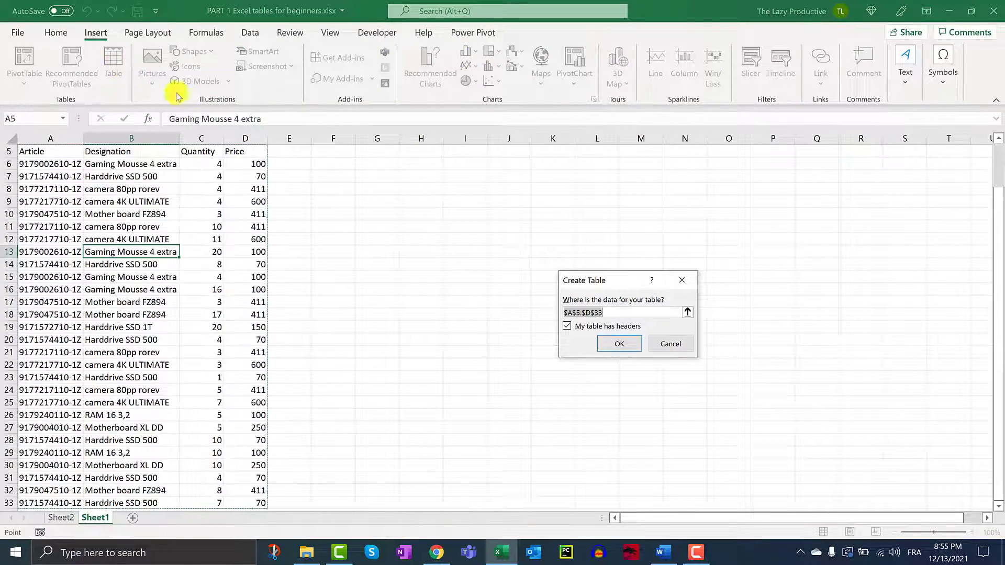
left_click(616, 344)
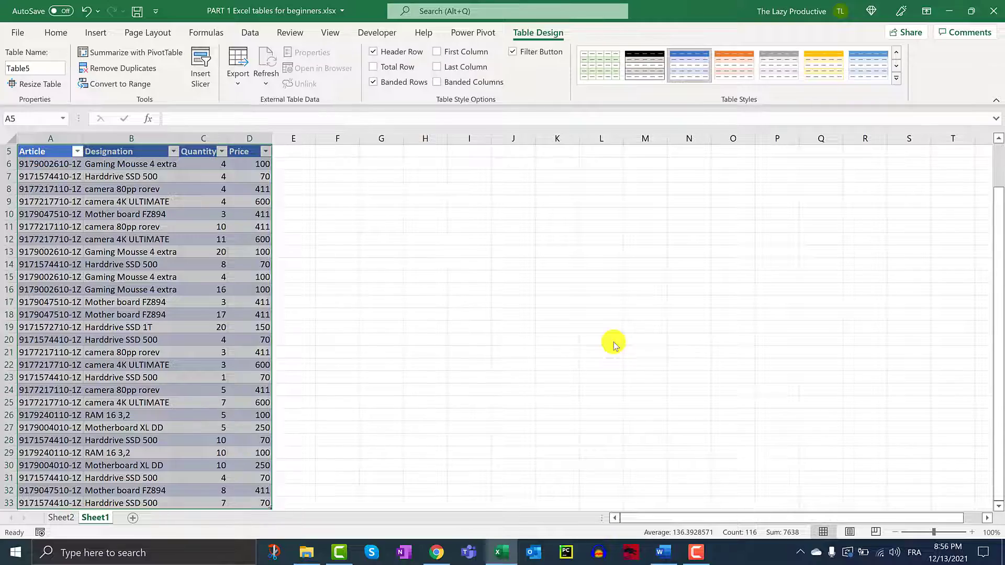
Step: Drag the table's resize handle down to row 37 and back to row 33
left_click(612, 344)
scroll(298, 427, "down", 5)
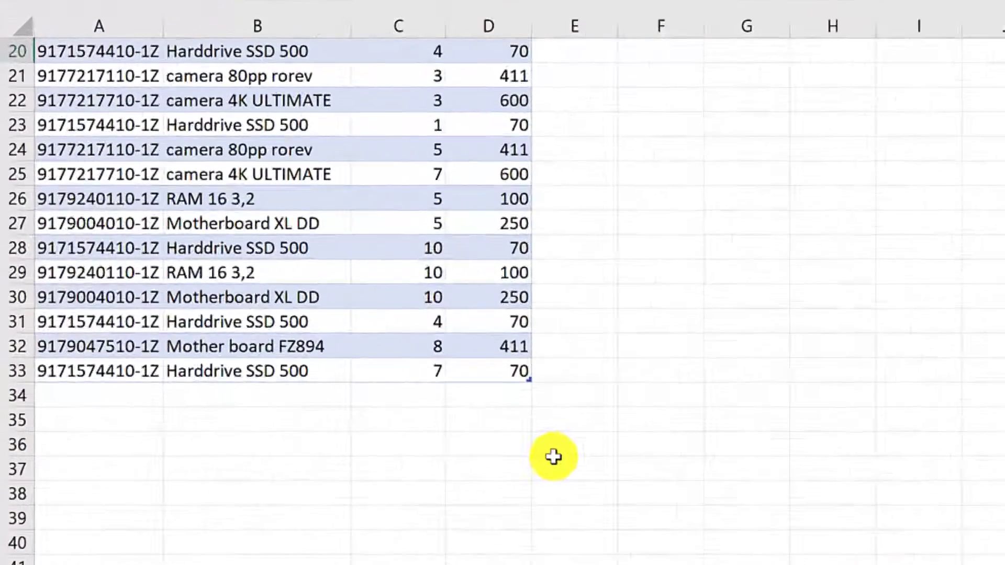
left_click_drag(343, 337, 341, 408)
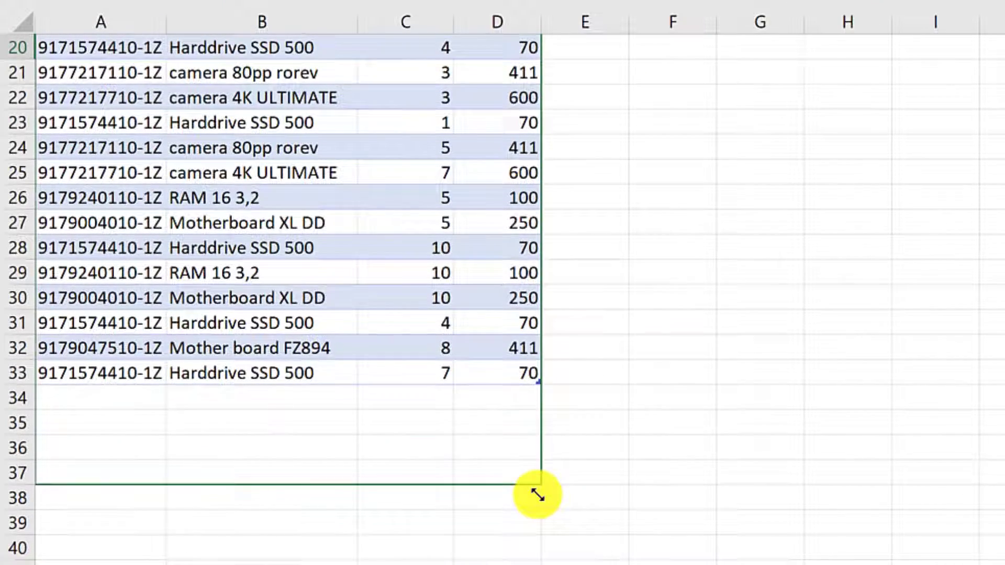
left_click_drag(538, 495, 539, 384)
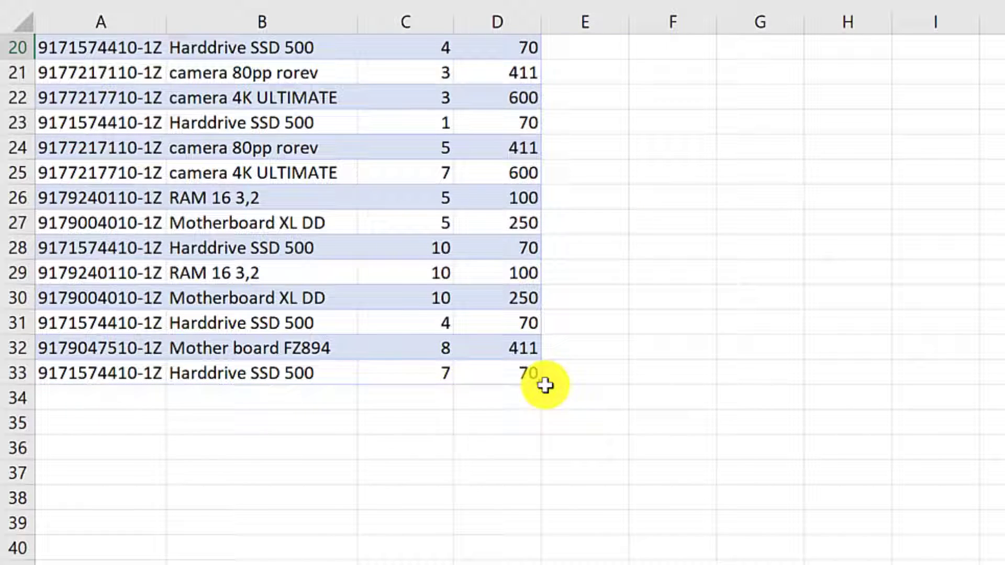
Step: Add row 34 by entering 9751 below the table, then delete that row
left_click(157, 403)
type("9751")
key("Tab")
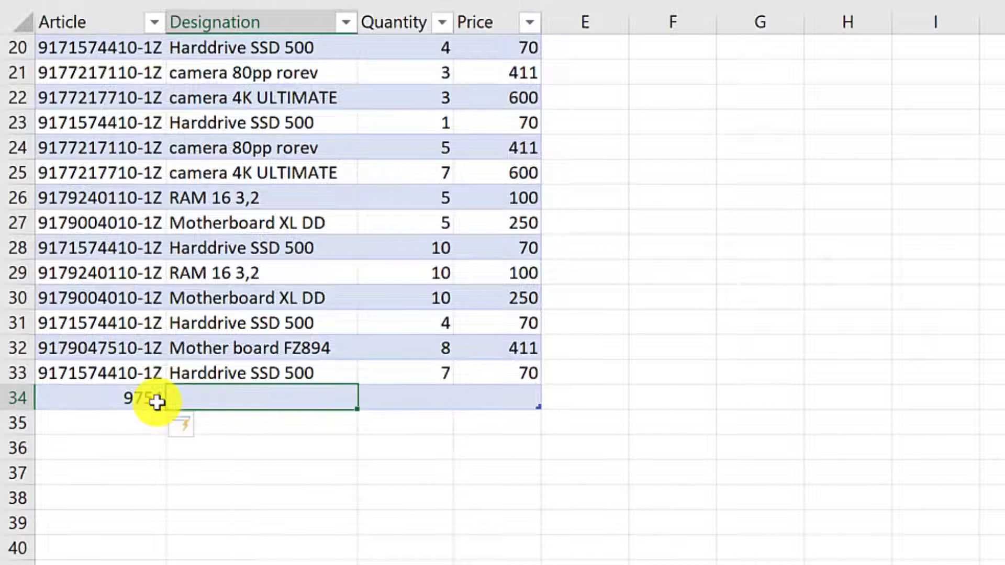
right_click(12, 398)
left_click(87, 178)
Step: Enter 'new' in E8 so the table auto-expands with Column1
left_click(623, 162)
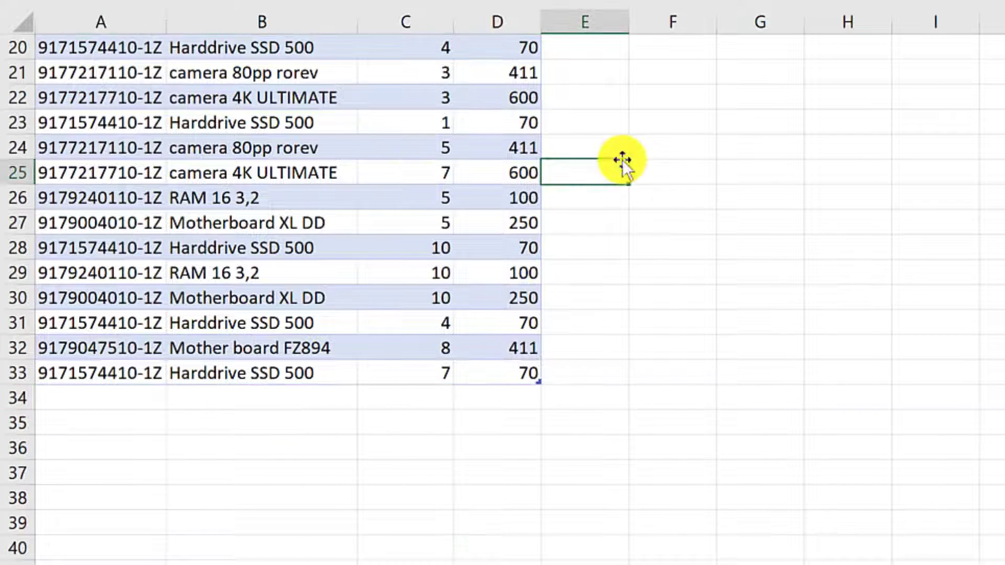
scroll(623, 162, "up", 6)
left_click(601, 244)
type("new")
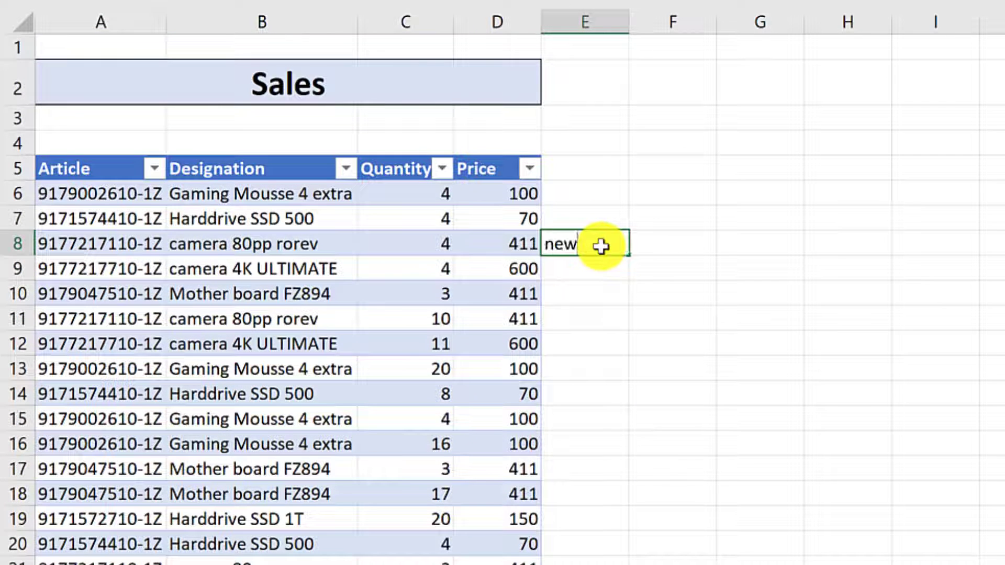
key("Return")
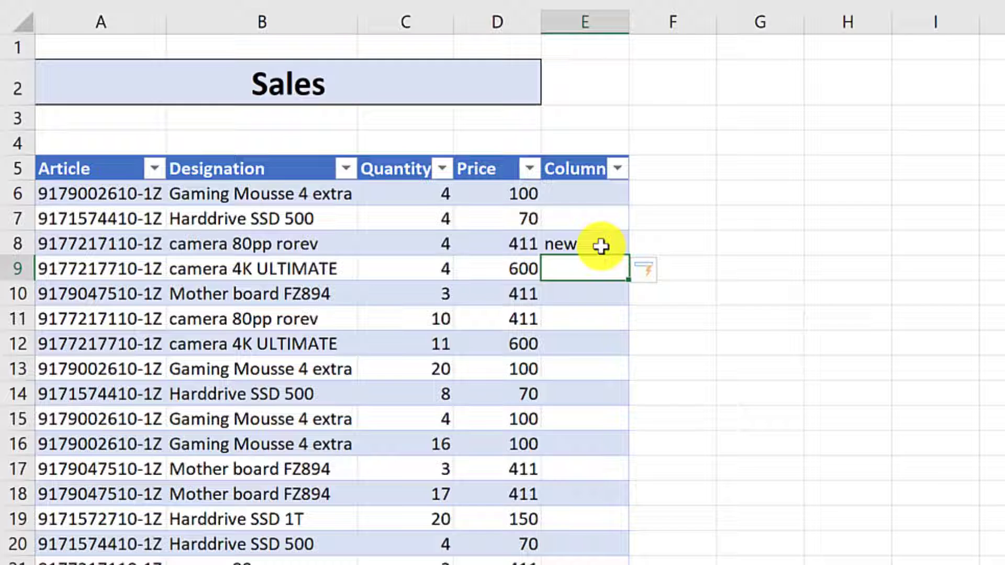
Step: Delete column E with Column1, then enter 'new' in F7 outside the table
left_click(585, 32)
right_click(586, 30)
left_click(686, 288)
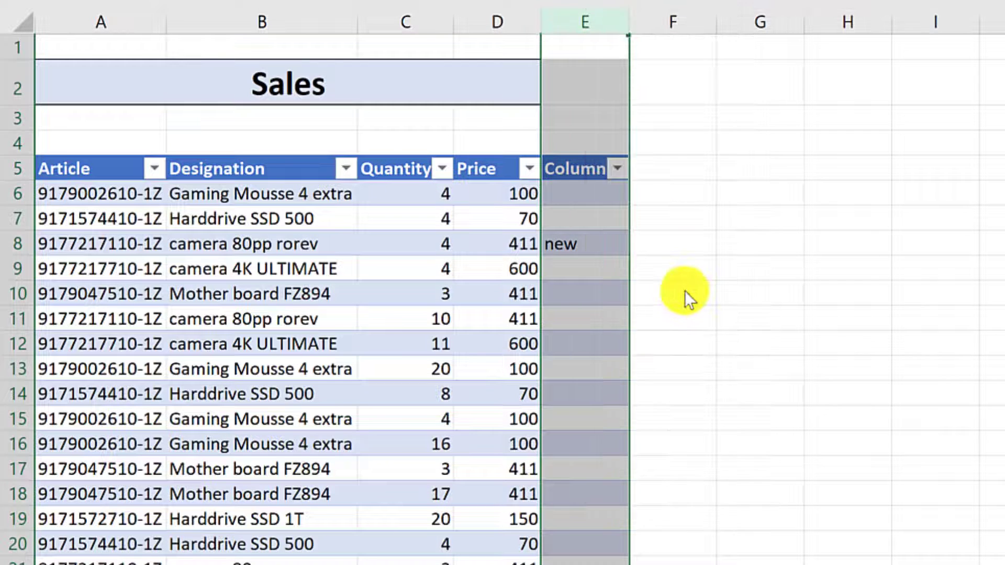
left_click(688, 218)
type("new")
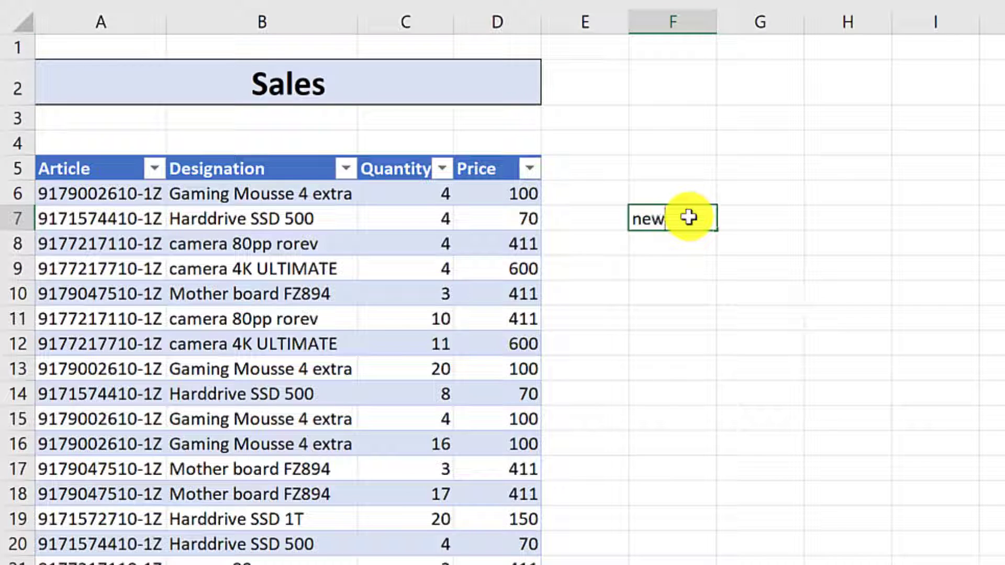
key("Return")
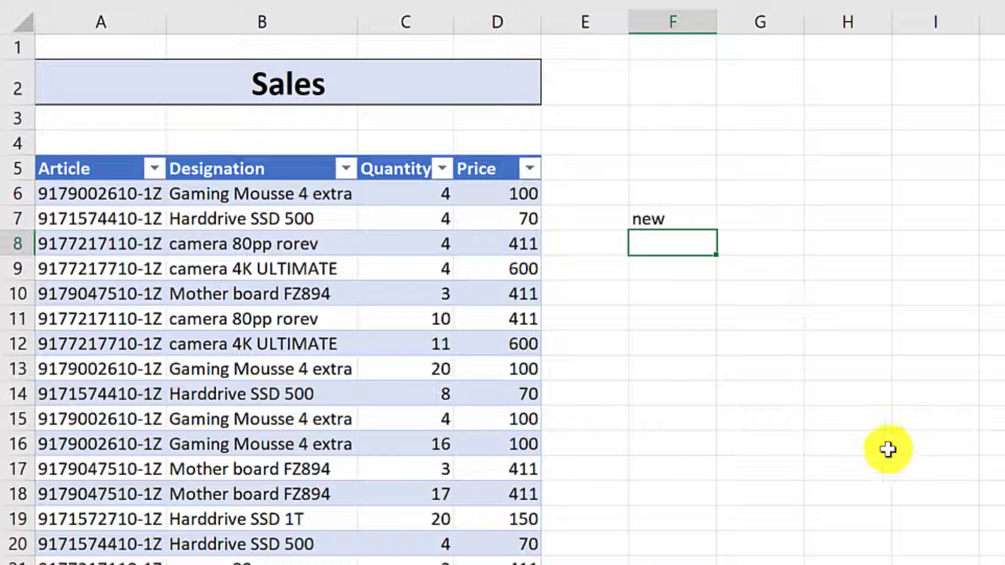
Step: Scroll within the table so its headers replace the column letters
left_click(476, 423)
scroll(475, 429, "down", 7)
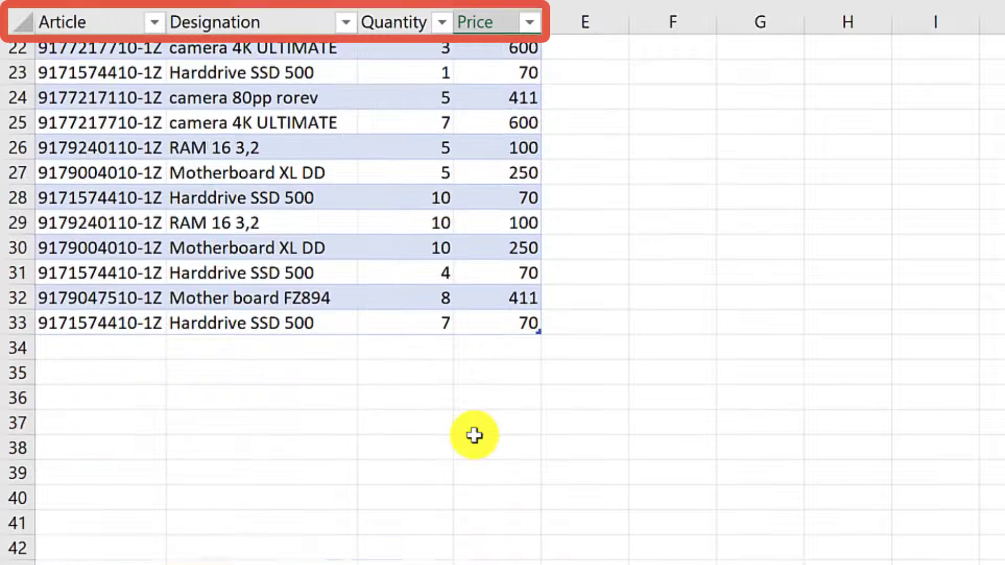
left_click(695, 278)
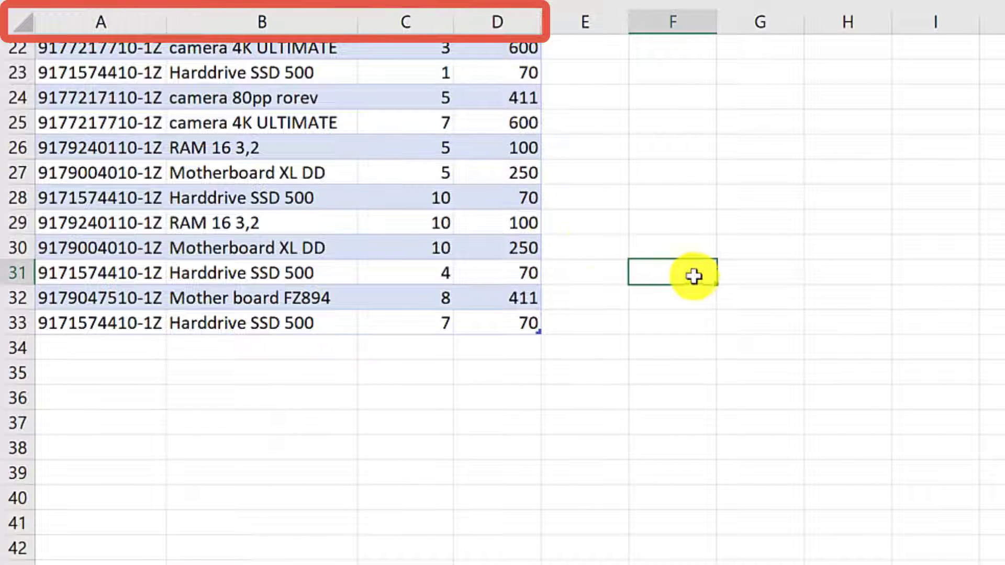
left_click(468, 206)
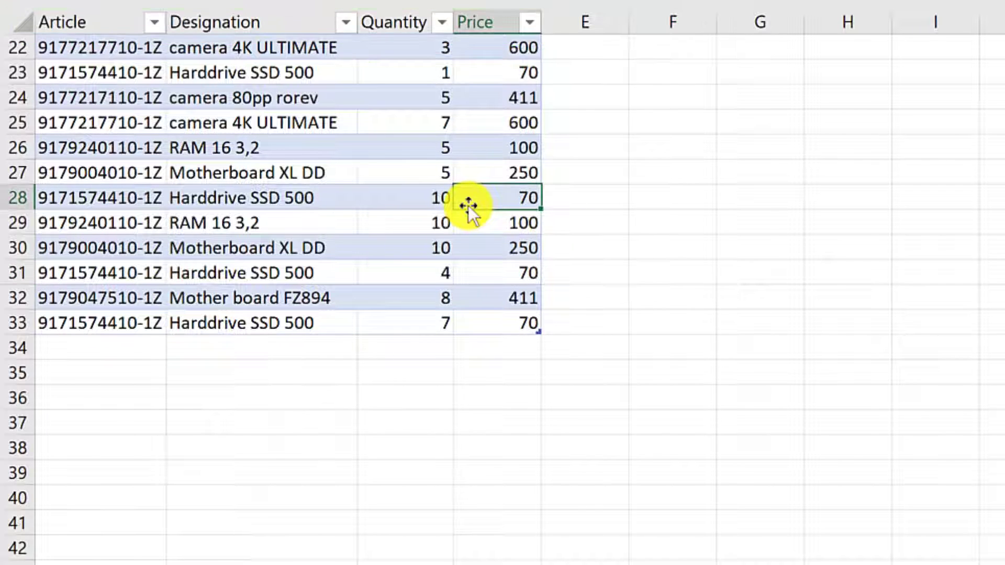
scroll(467, 205, "up", 7)
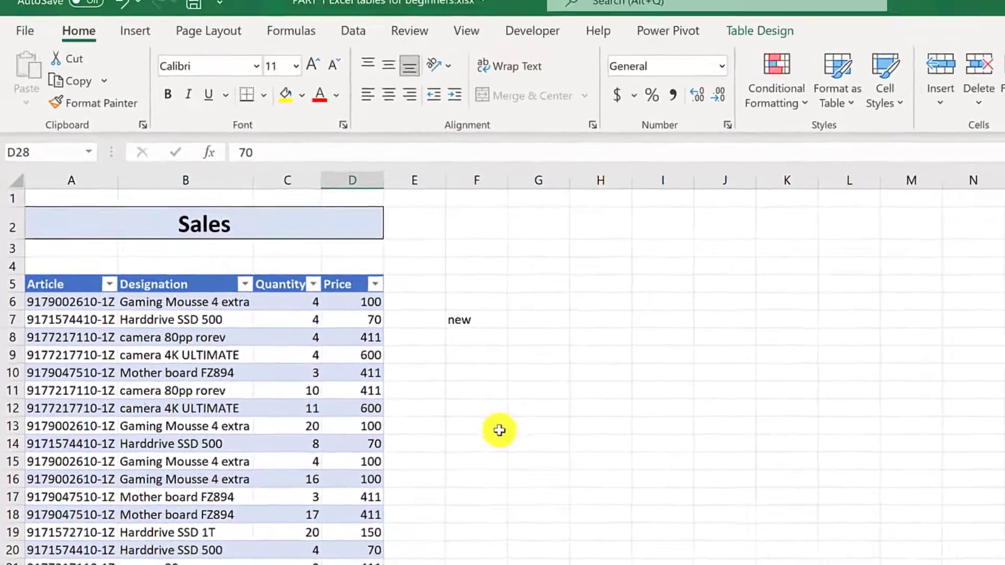
Step: Replace the table name Table5 with tbl_Sales in the Table Design name box
left_click(534, 421)
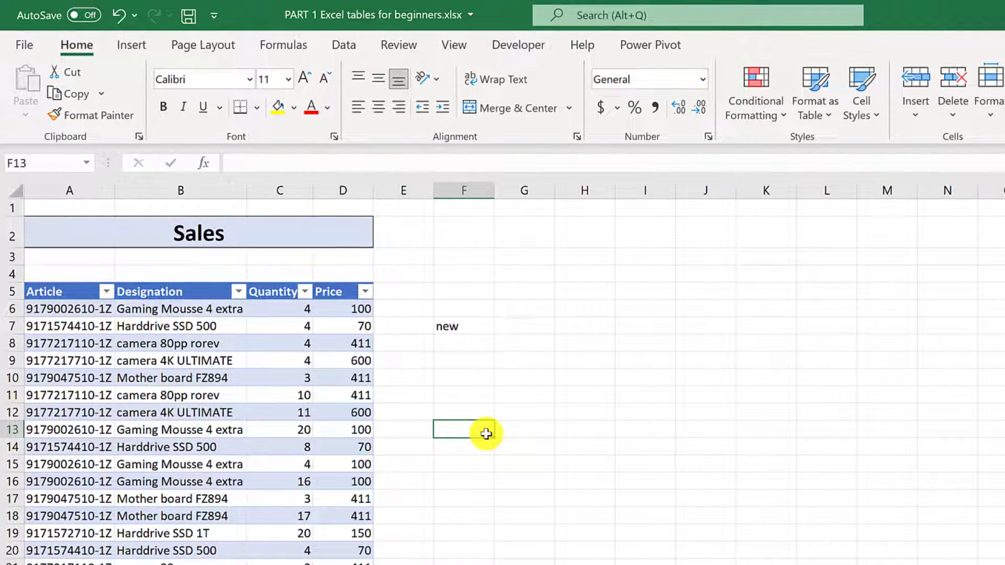
left_click(290, 430)
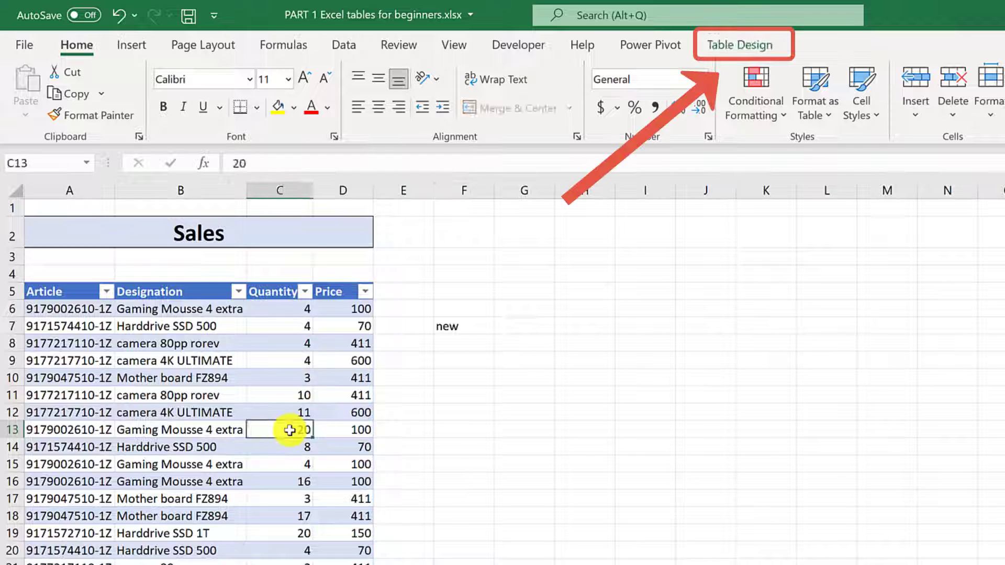
left_click(760, 55)
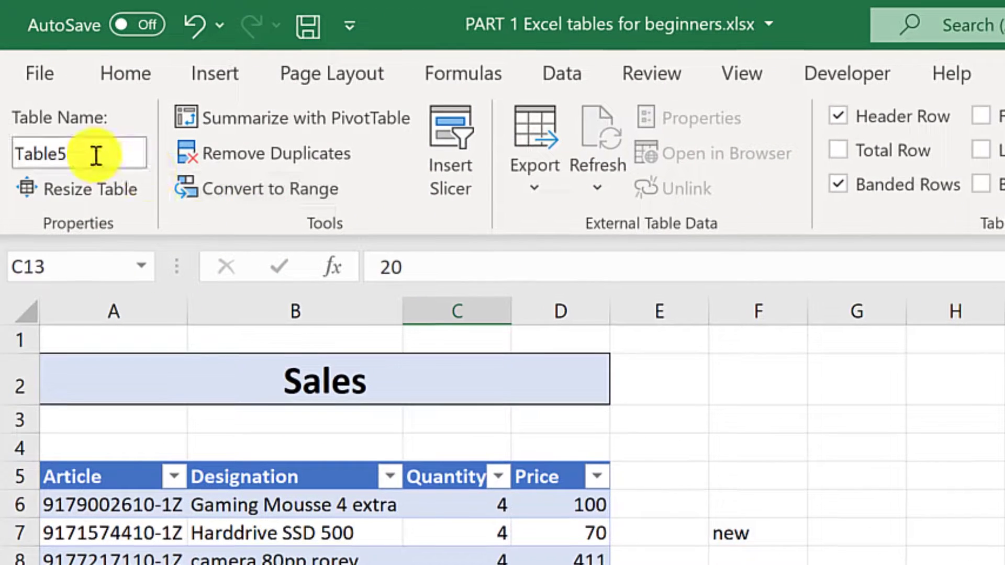
double_click(87, 157)
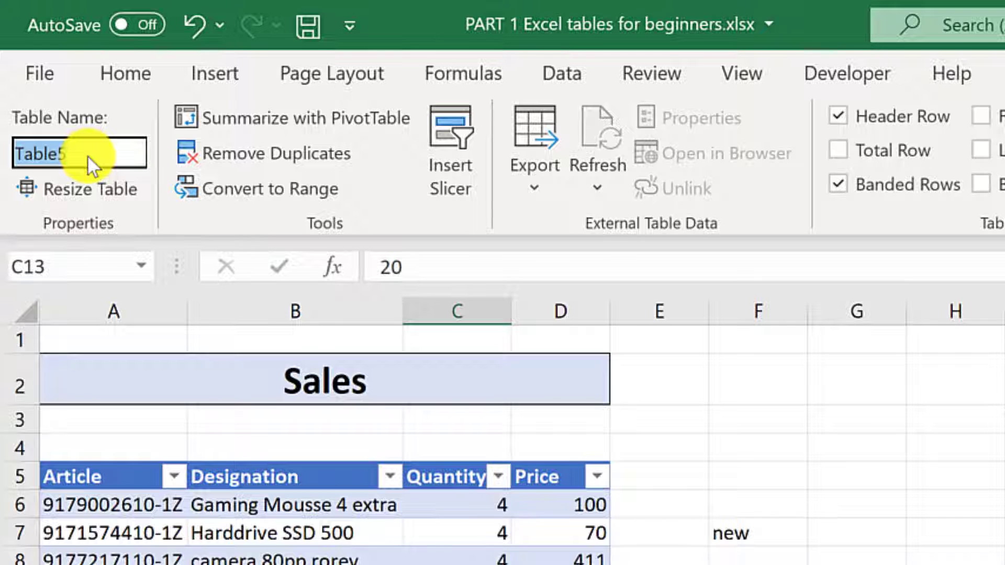
type("t")
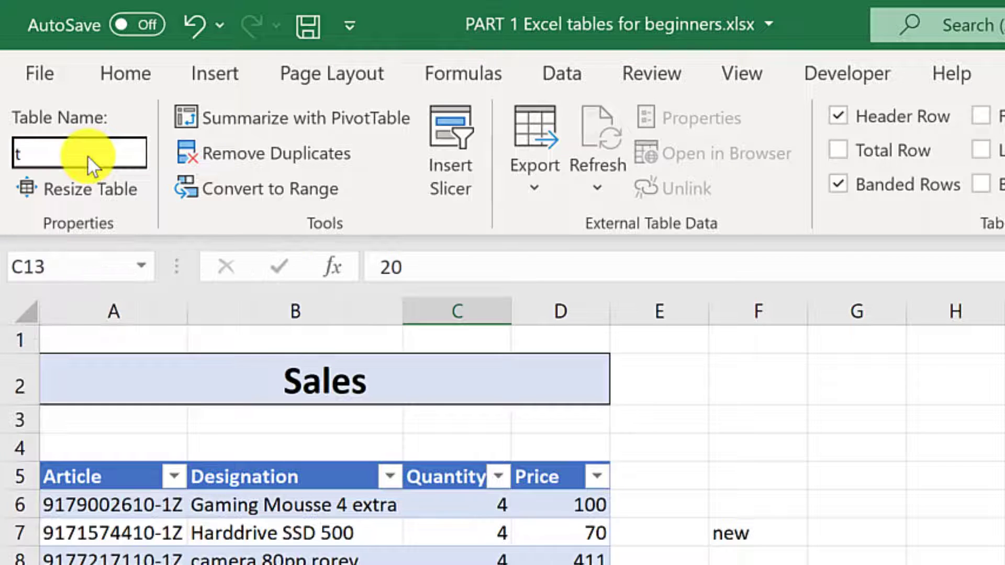
type("bl_Sales")
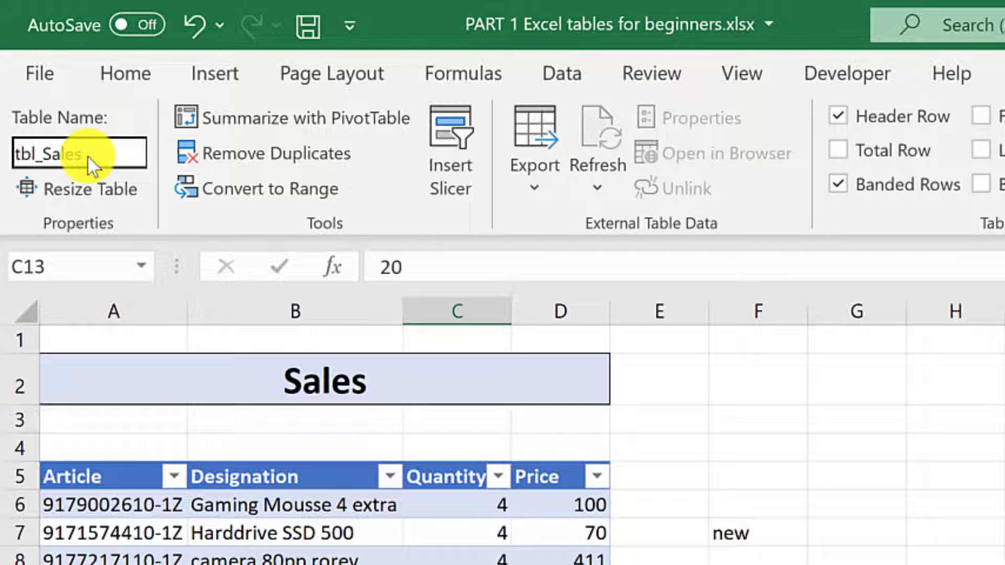
key("Return")
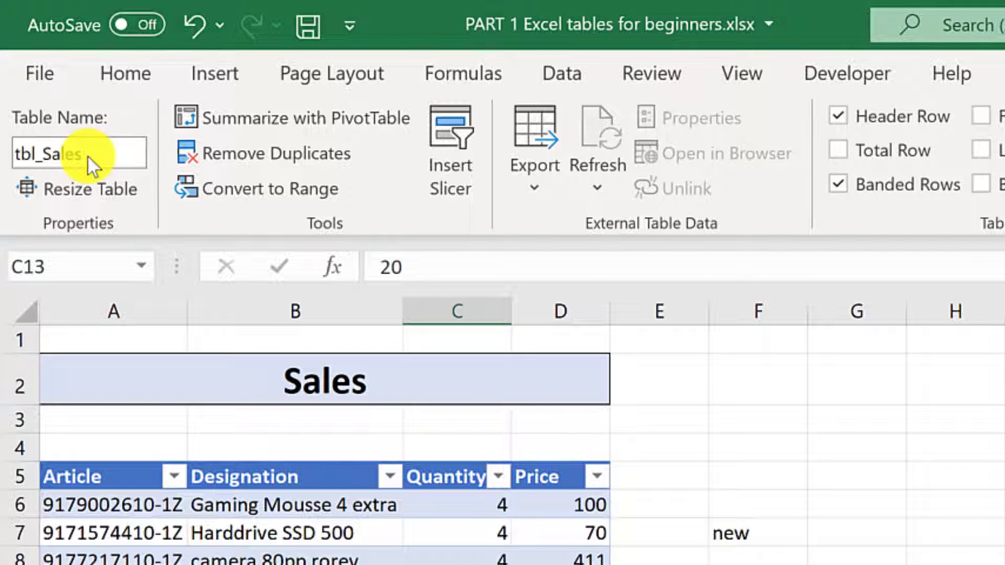
left_click(105, 189)
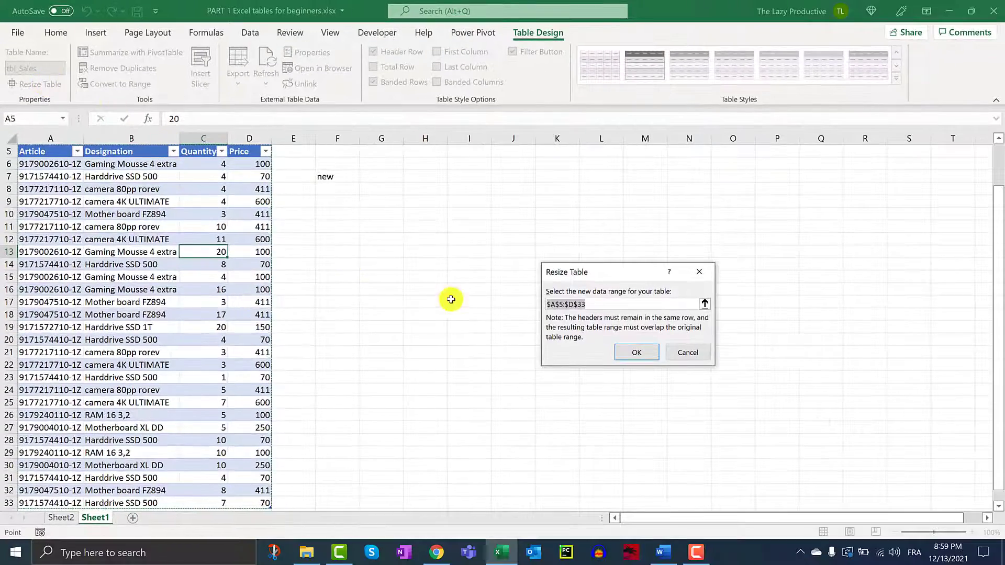
left_click(569, 304)
key("BackSpace")
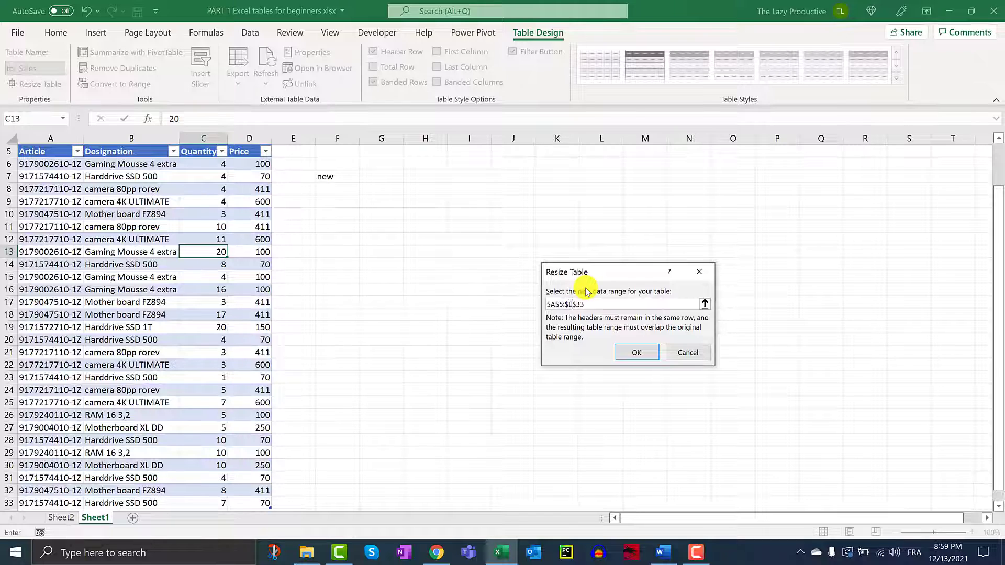
type("d")
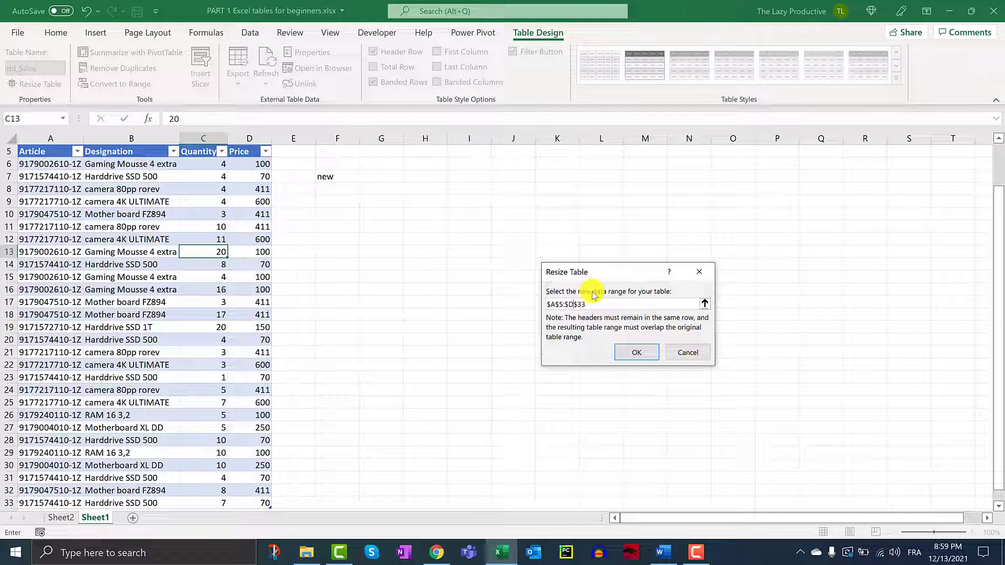
left_click(704, 304)
left_click(206, 190)
left_click_drag(206, 190, 307, 225)
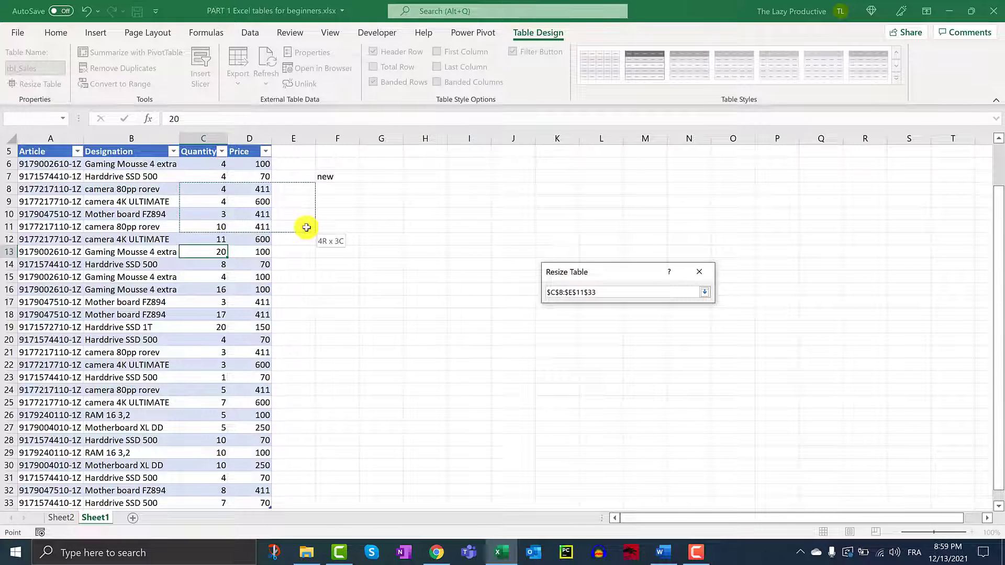
left_click(705, 292)
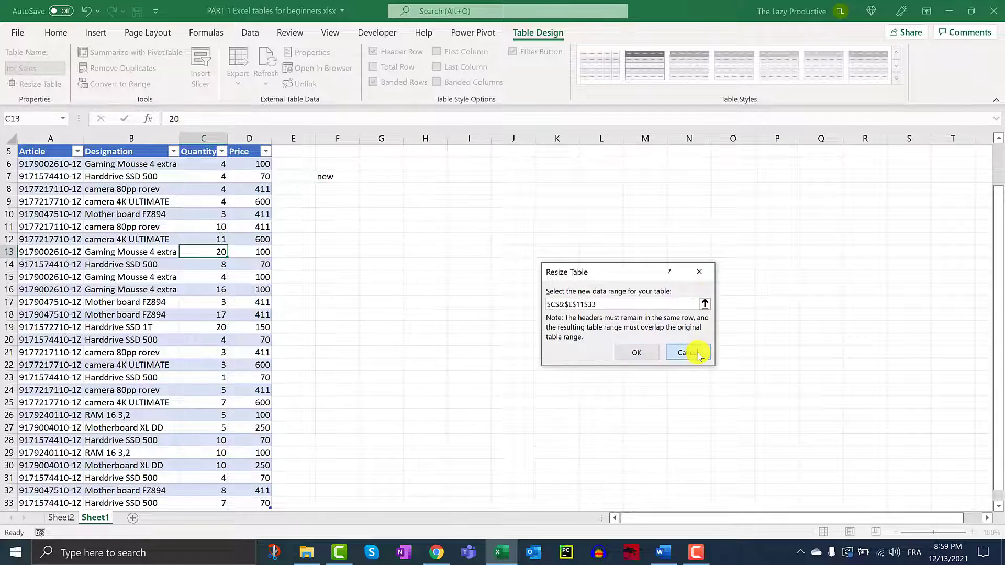
left_click(702, 352)
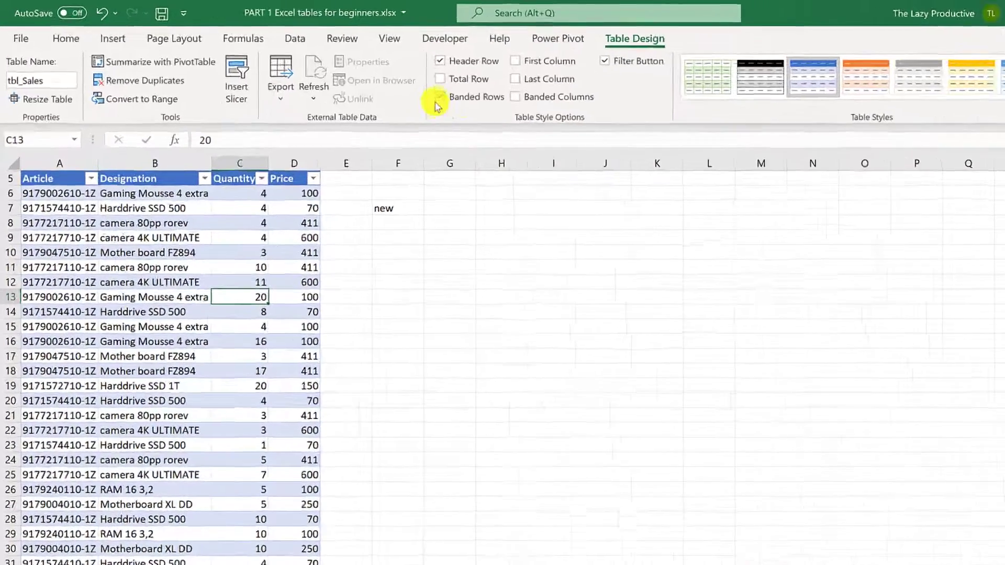
left_click(439, 98)
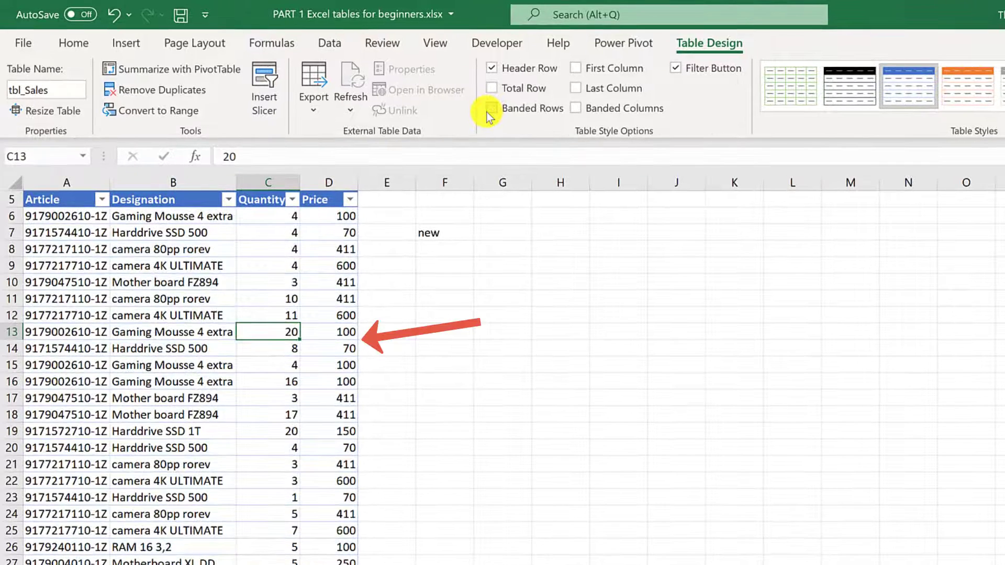
left_click(576, 109)
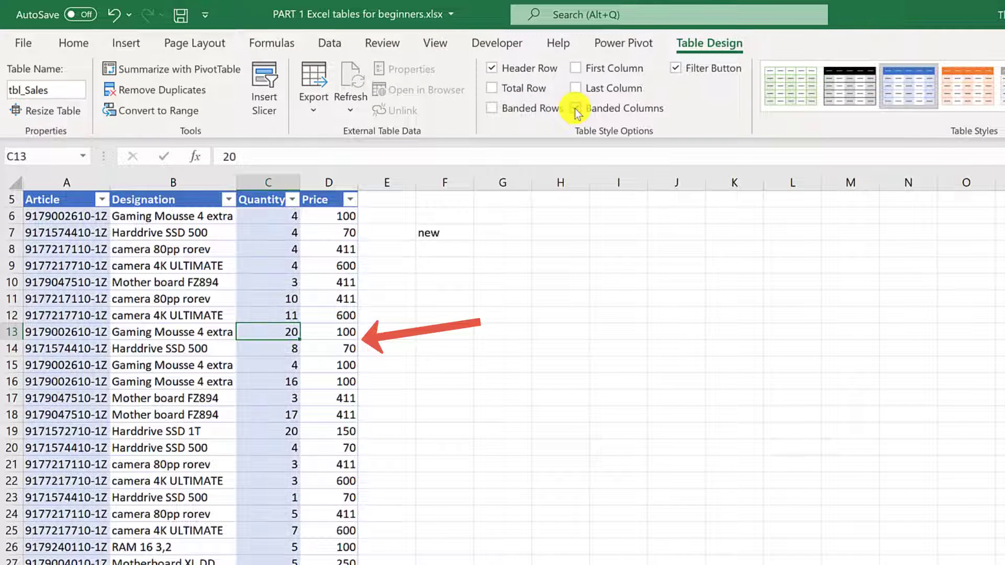
left_click(485, 108)
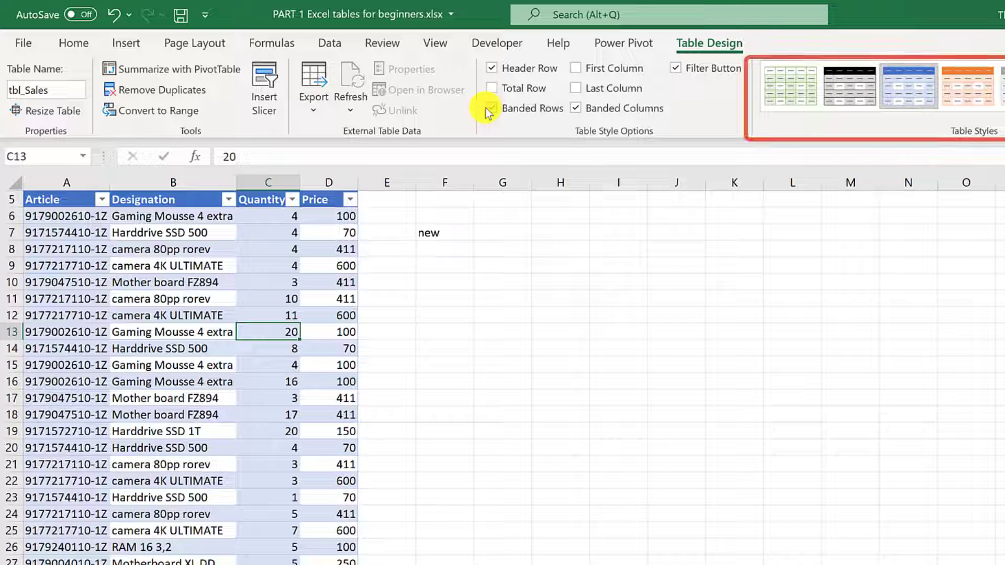
left_click(577, 109)
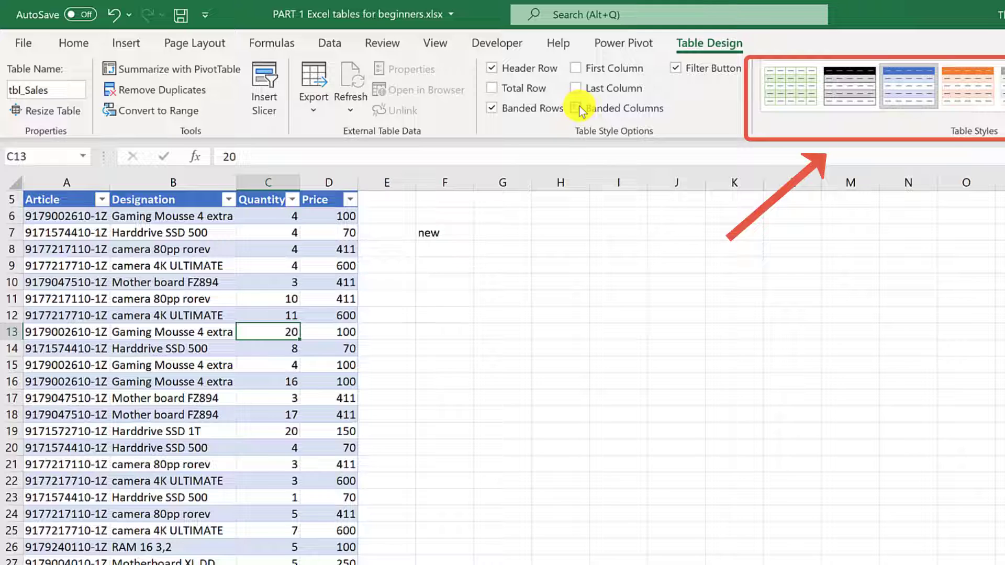
left_click(577, 68)
left_click(576, 68)
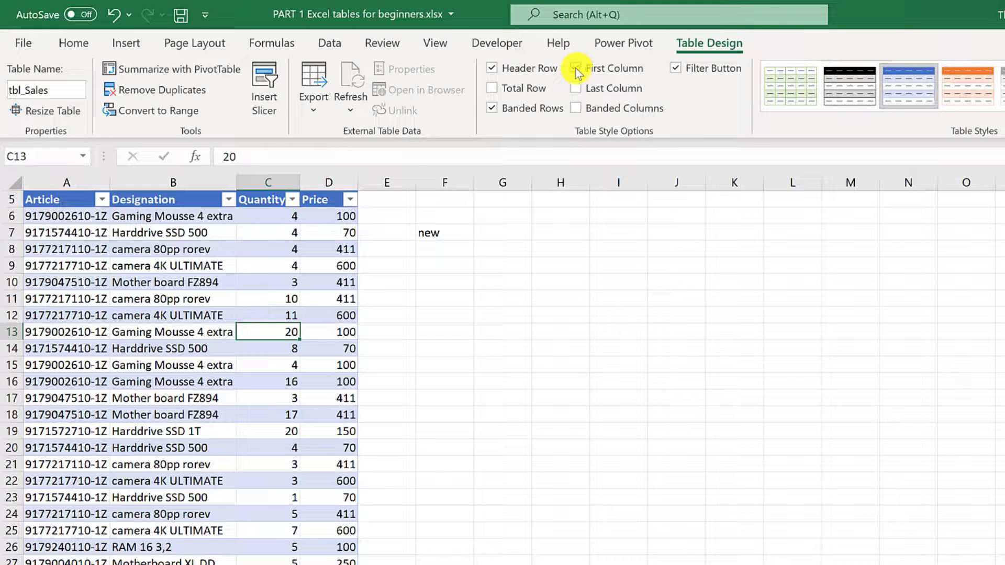
Step: Turn on the Total Row (Price 7428), leaving C34's More Functions cancelled
left_click(491, 89)
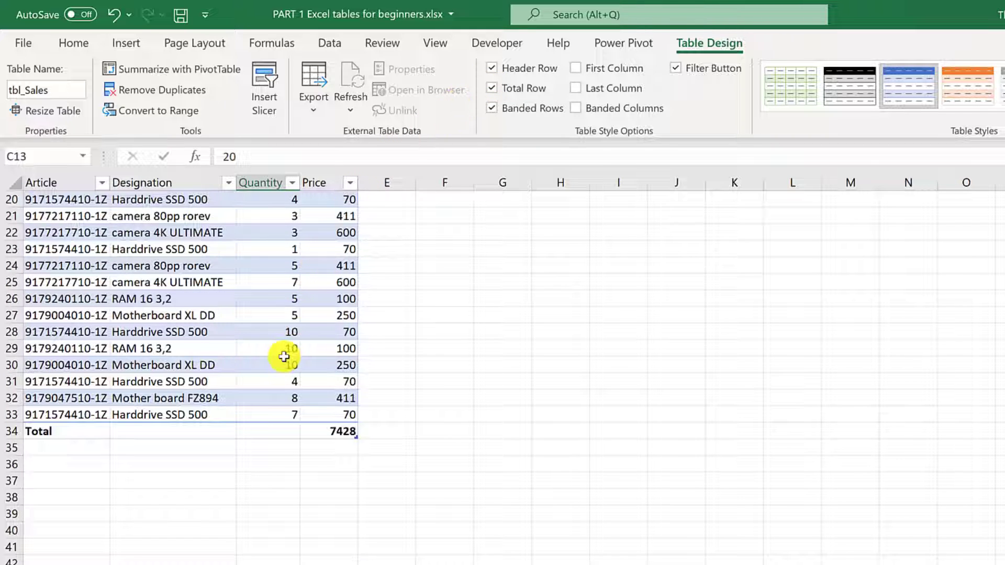
left_click(284, 428)
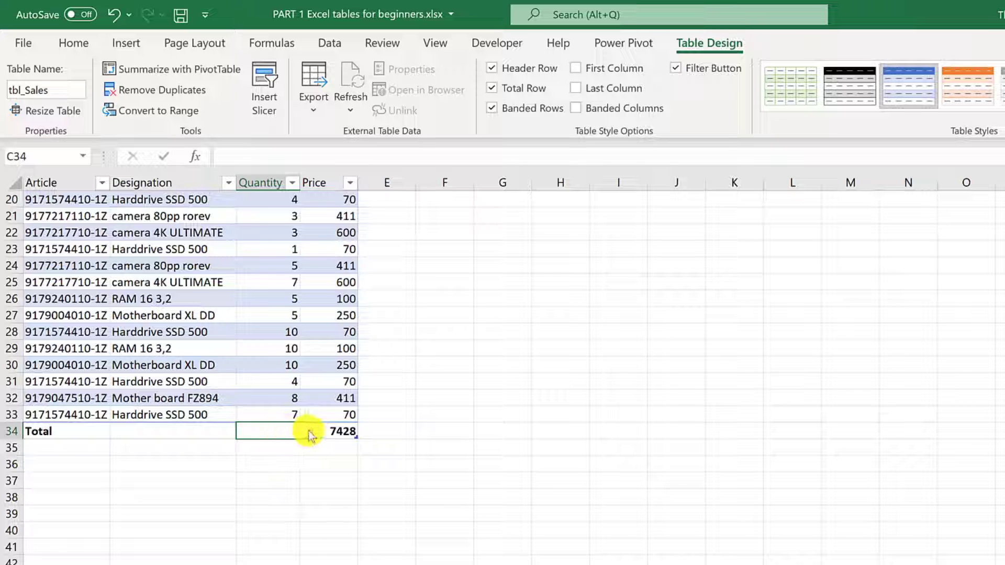
left_click(309, 432)
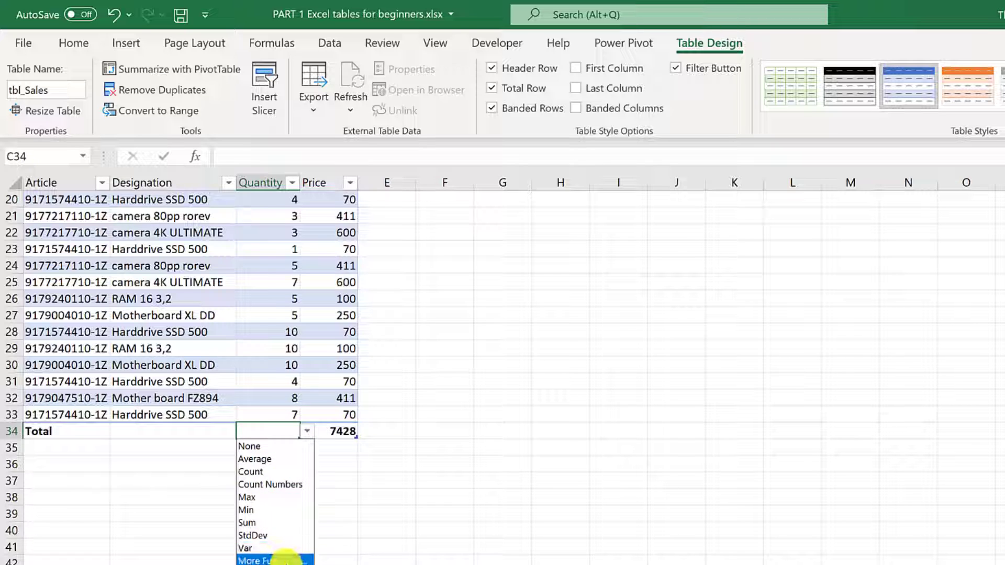
left_click(283, 561)
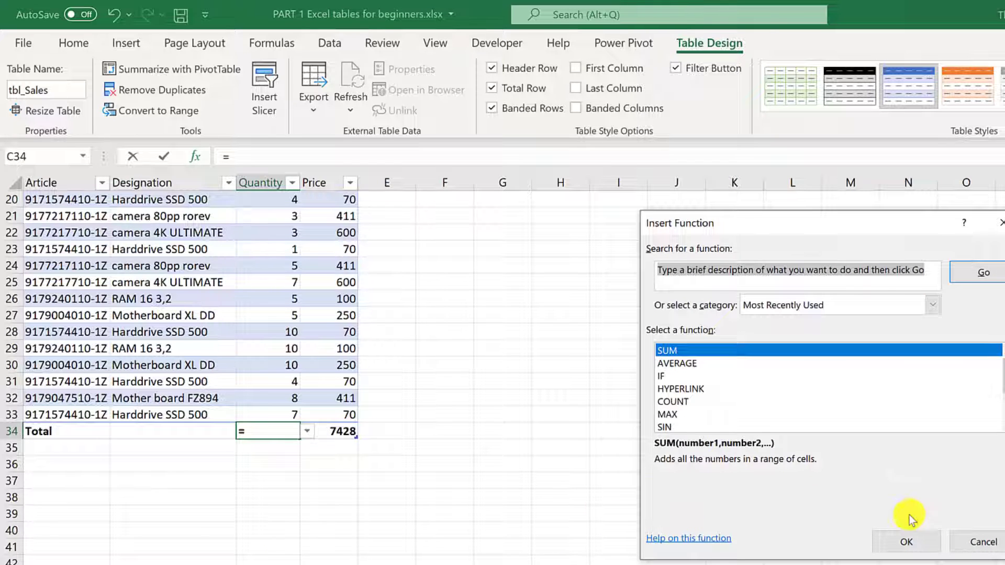
left_click(973, 542)
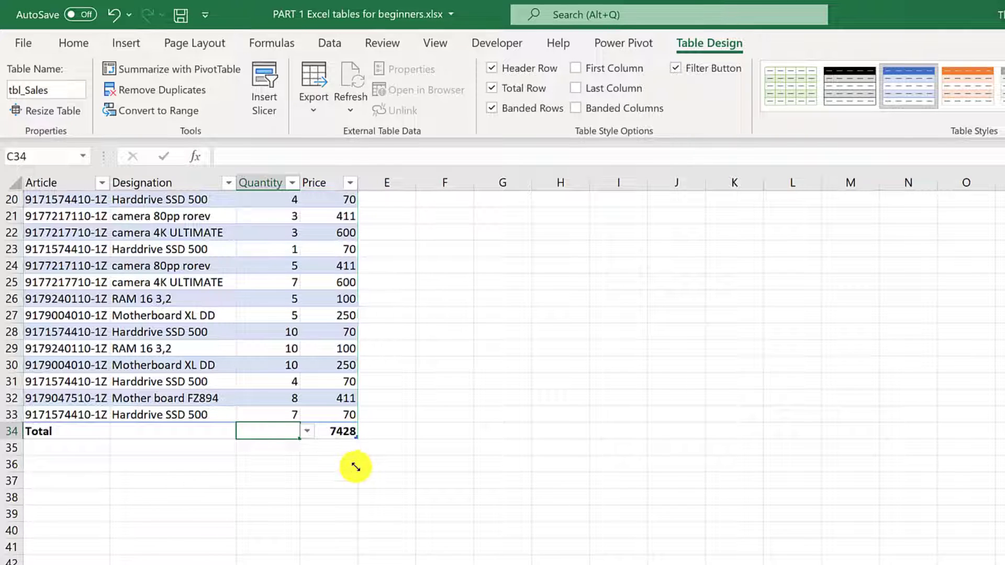
Step: Drag the resize handle back to row 33, then Tab from D33 to add a row
left_click_drag(356, 467, 344, 417)
left_click(345, 417)
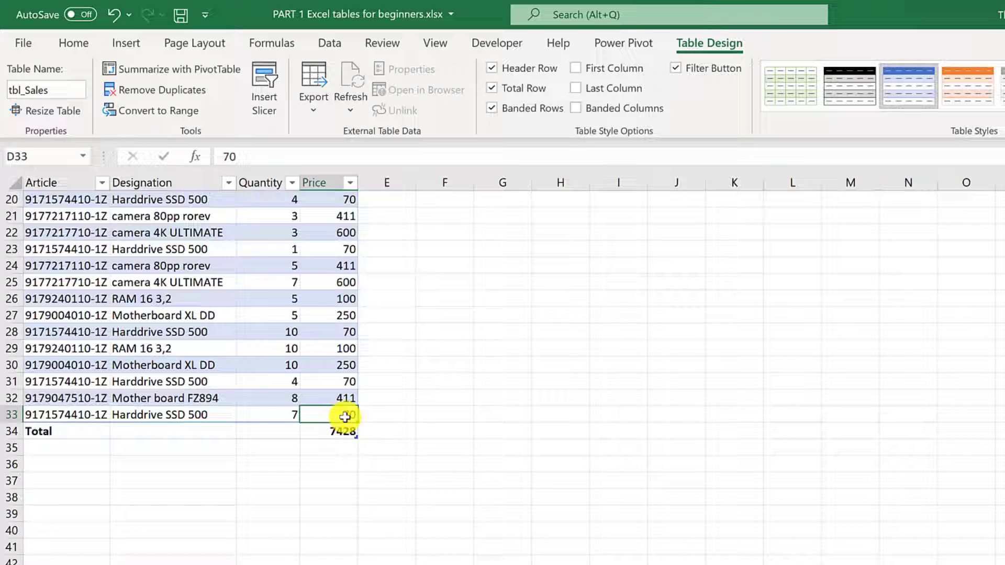
key("Tab")
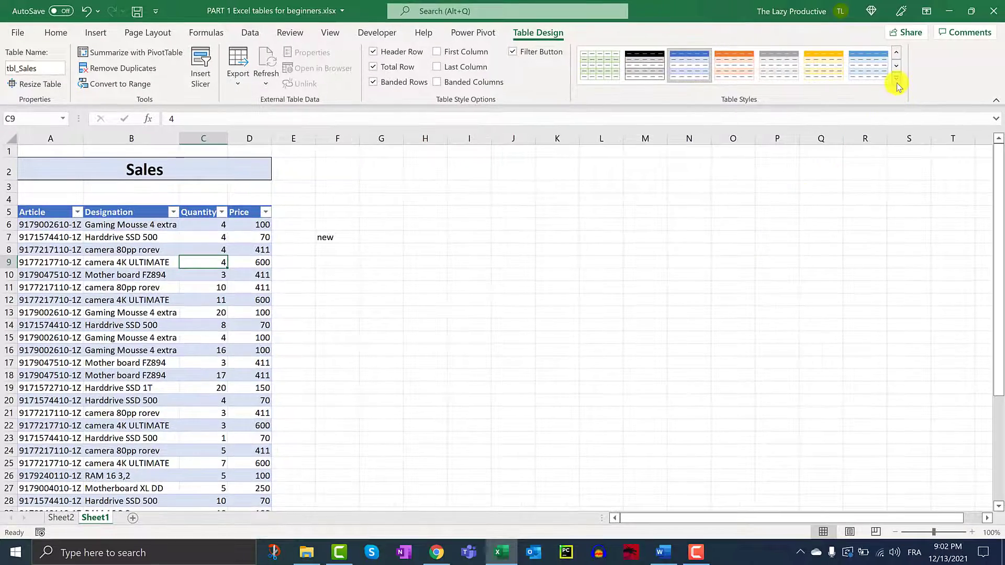
Step: Apply the None style from the Light table styles, removing the colour banding
left_click(896, 82)
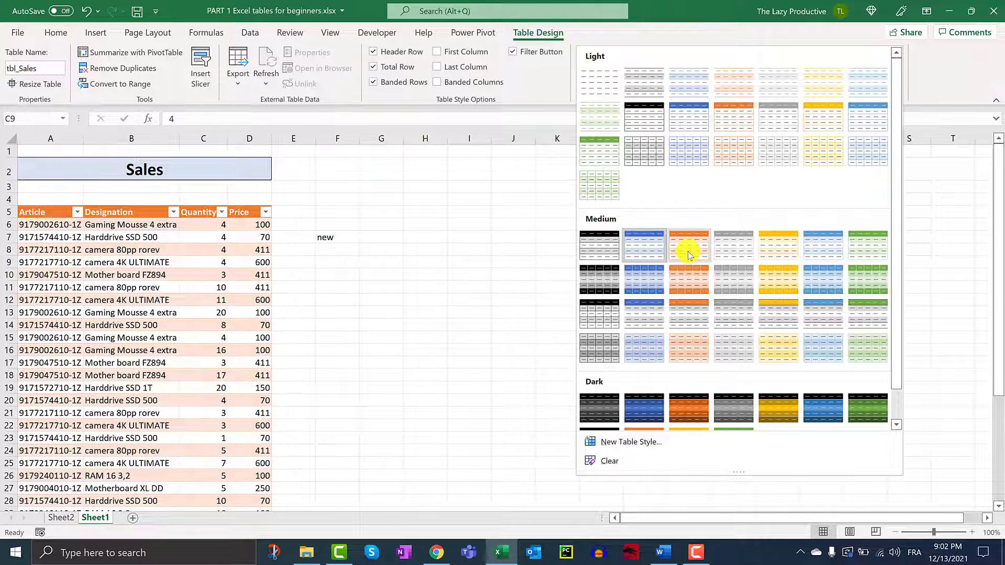
right_click(688, 251)
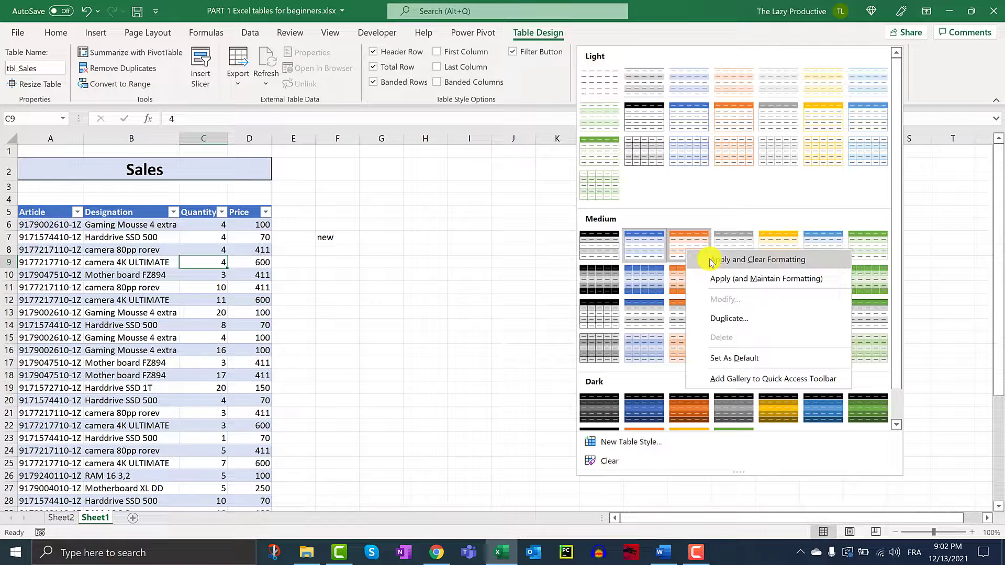
left_click(599, 88)
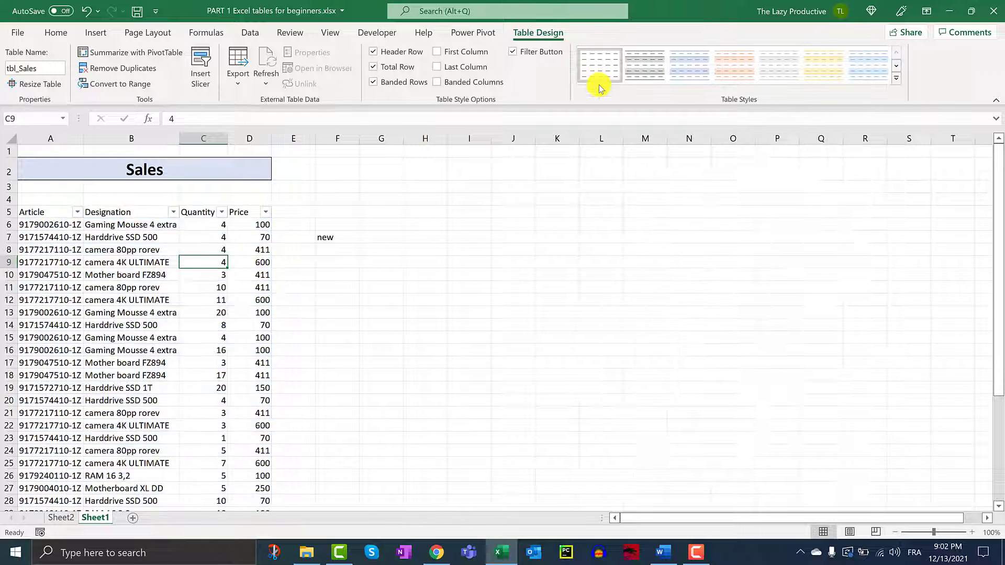
Step: Duplicate the orange table style from the Table Styles gallery
left_click(896, 78)
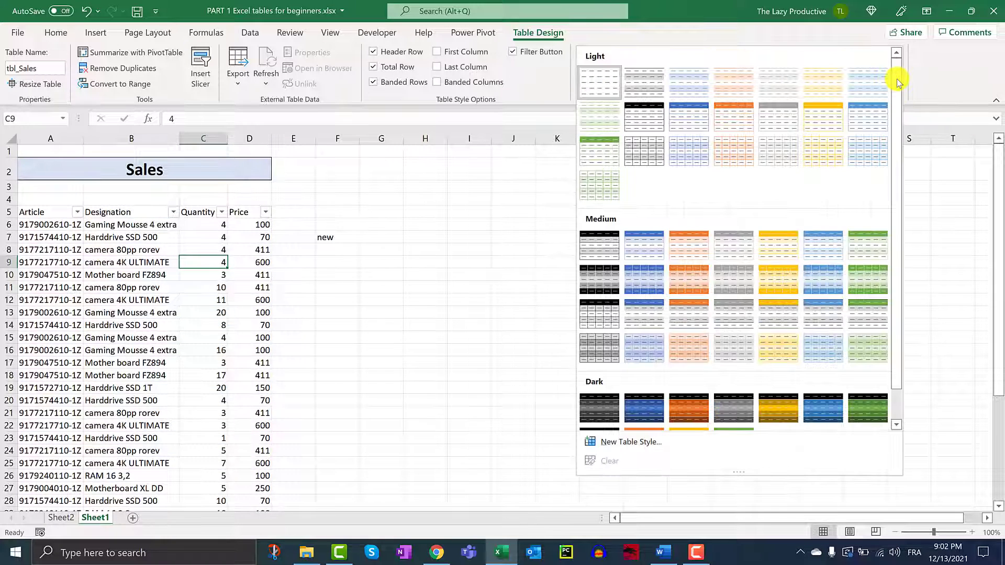
right_click(701, 246)
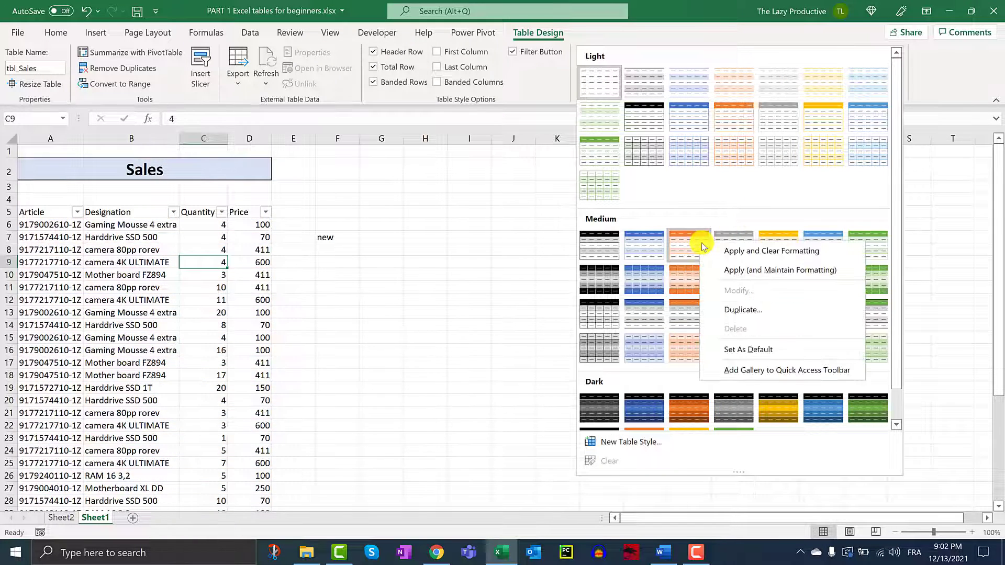
left_click(705, 205)
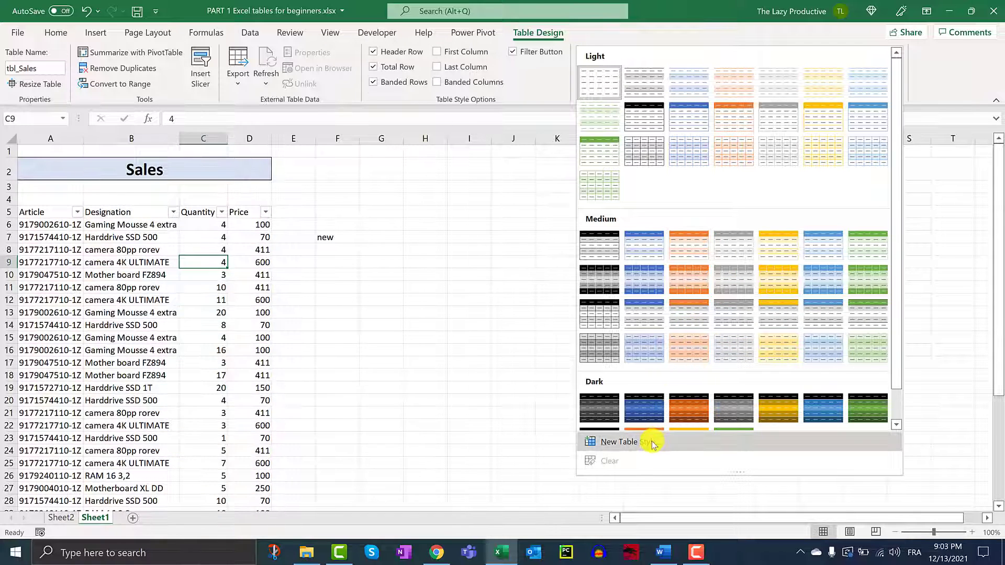
right_click(738, 172)
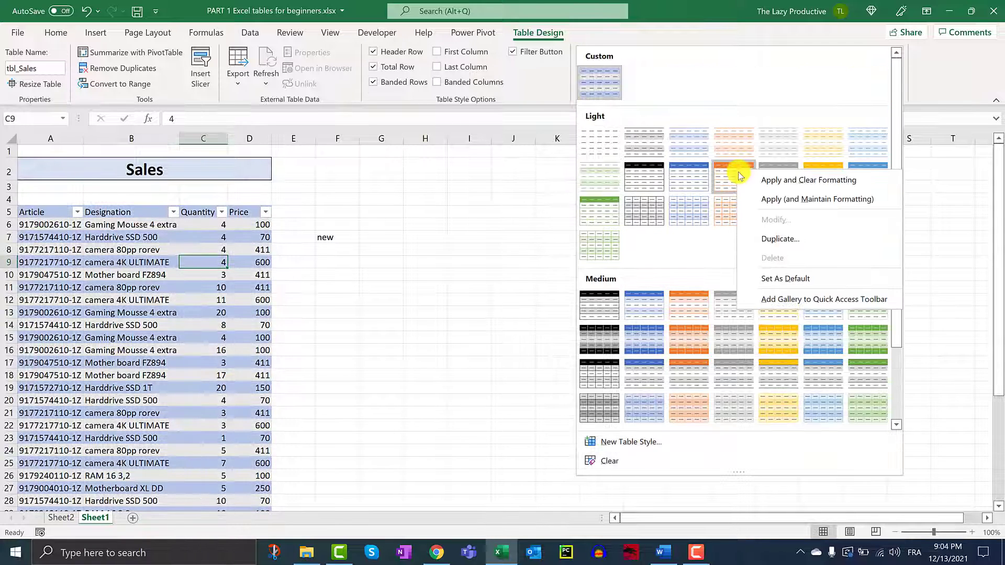
left_click(784, 238)
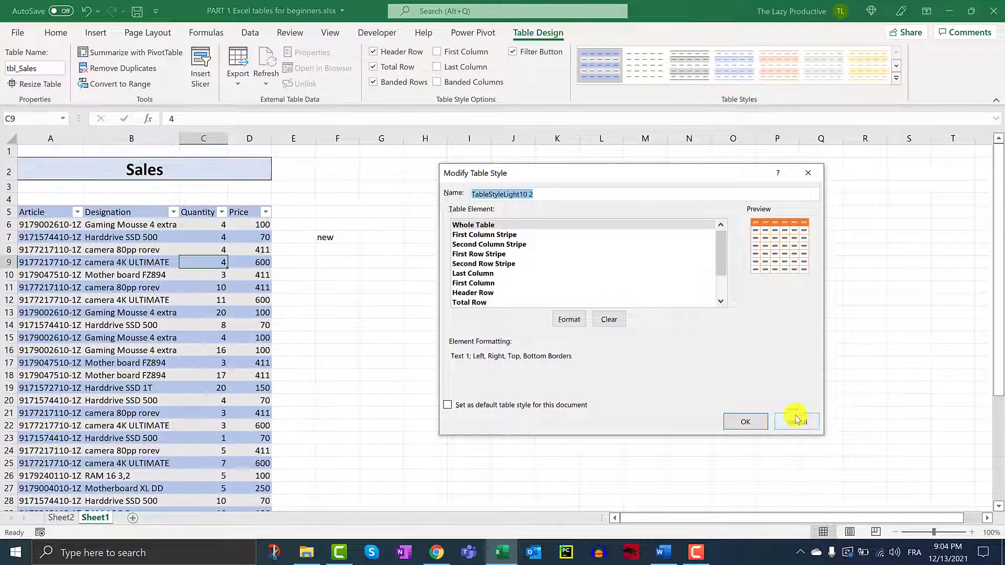
Step: Give the duplicate's First Row Stripe a light-blue fill and save the custom style
left_click(502, 254)
left_click(576, 321)
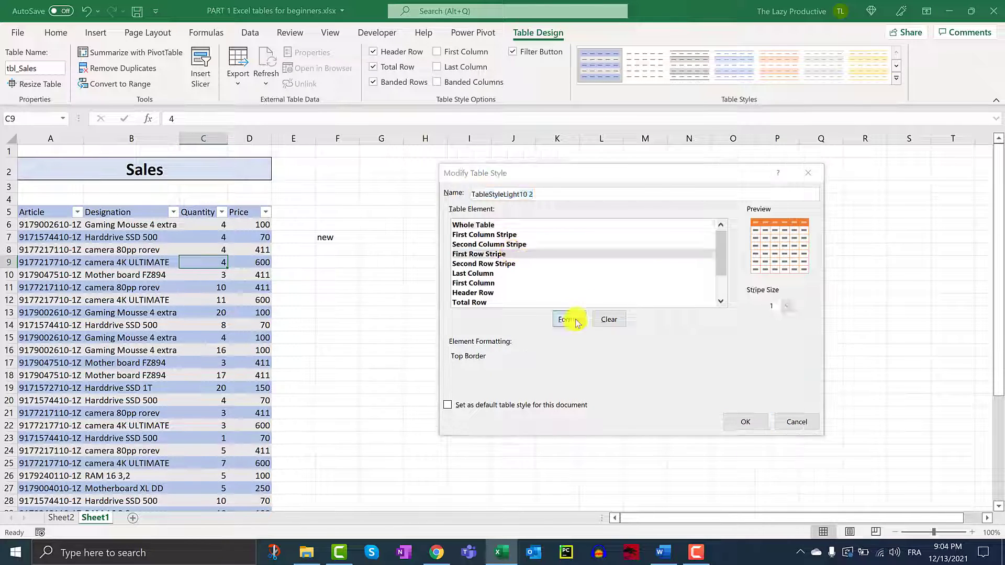
left_click(574, 193)
left_click(711, 466)
left_click(750, 421)
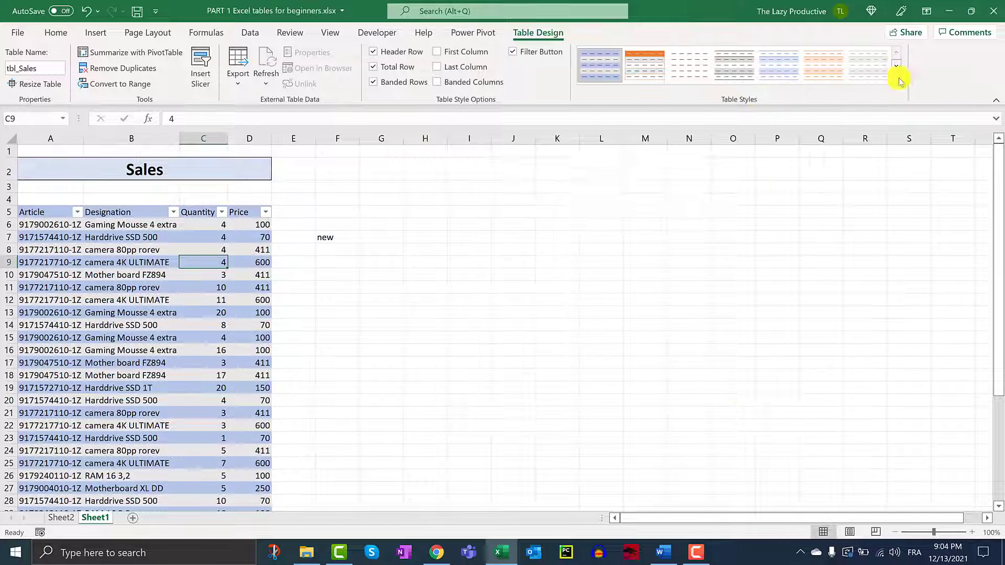
left_click(897, 79)
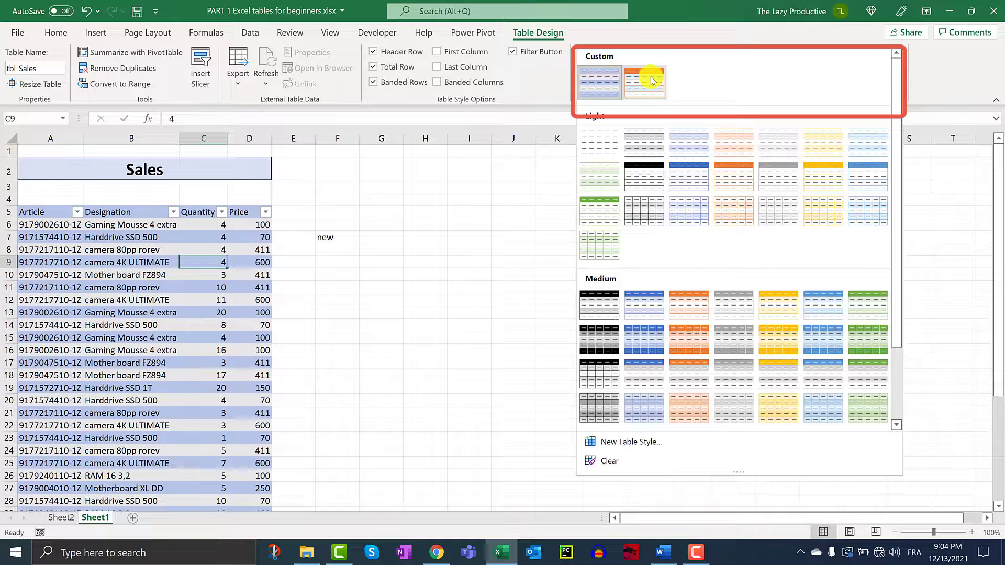